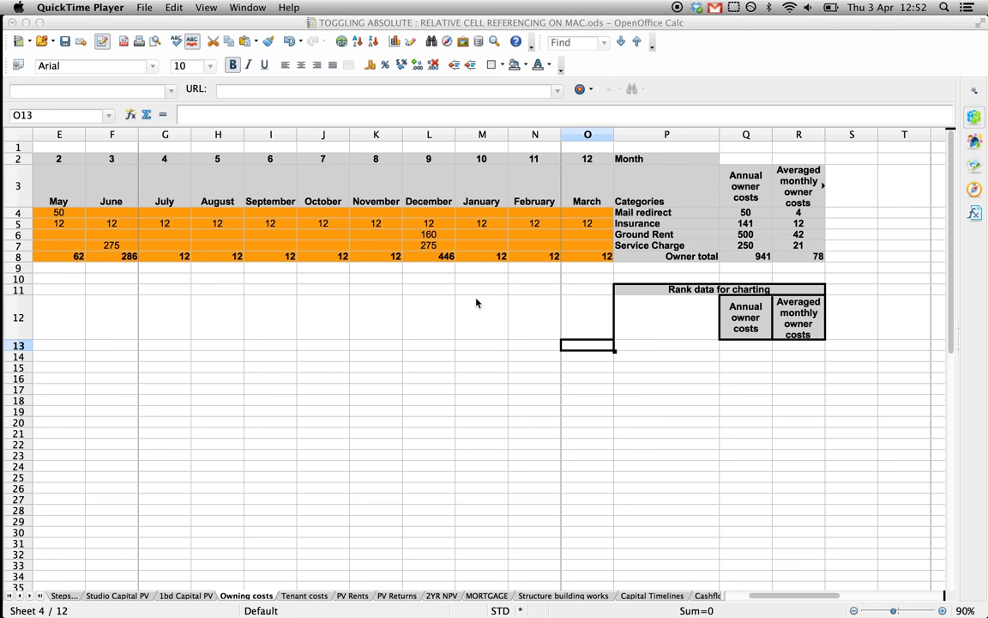
pyautogui.press('F4')
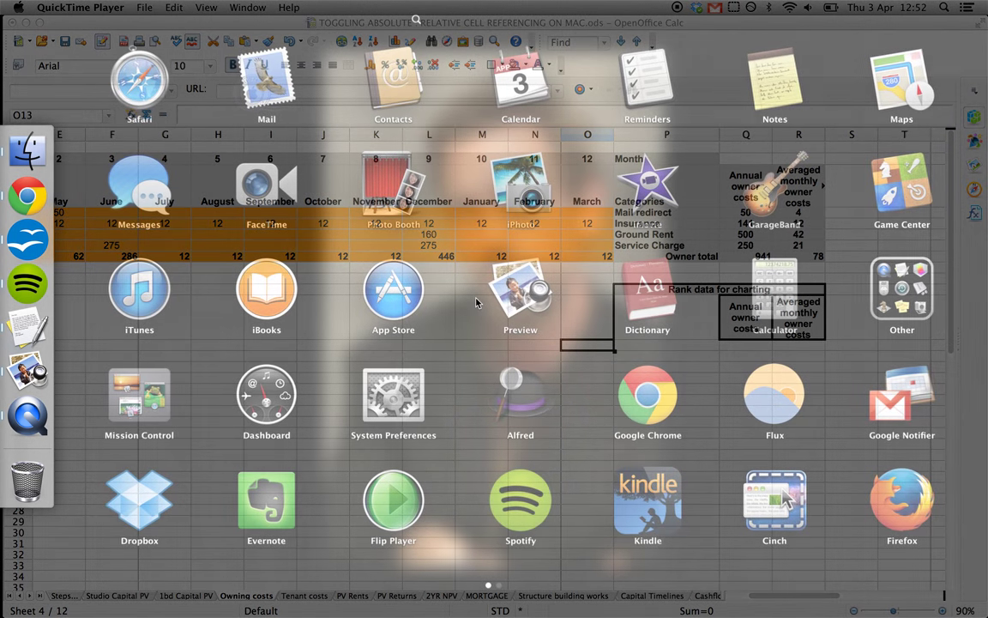
pyautogui.press('F4')
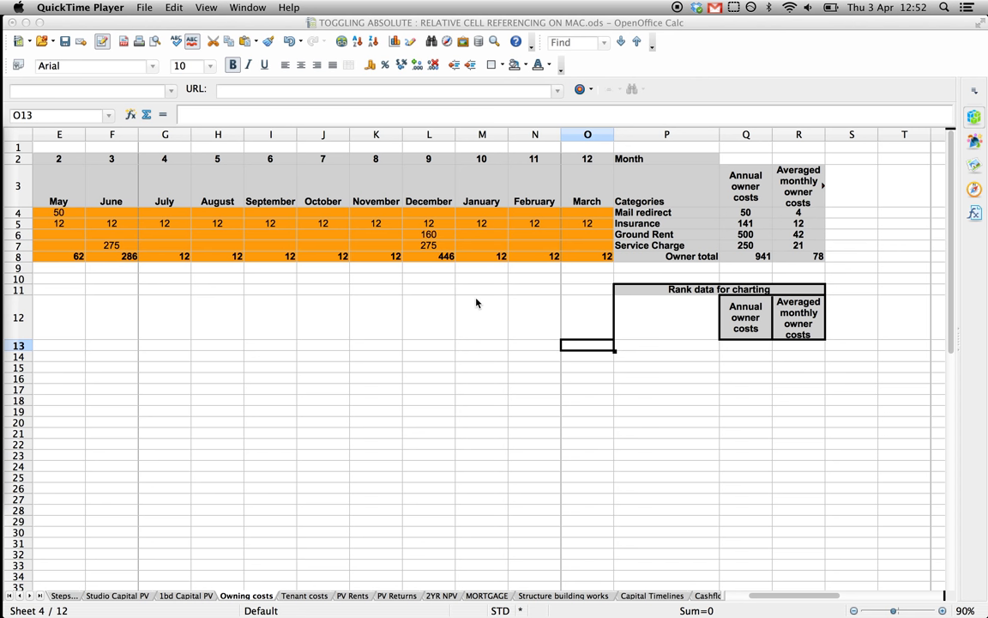
# Step: Enter the formula =P4 in P13 to link to the Mail redirect category, and check which cell it references
pyautogui.click(671, 352)
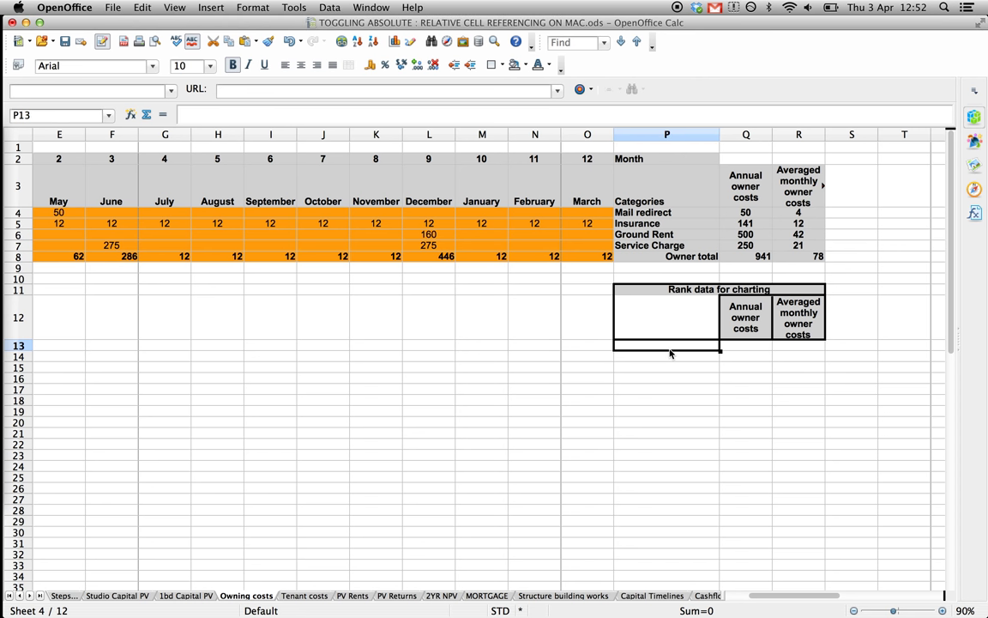
pyautogui.write('=')
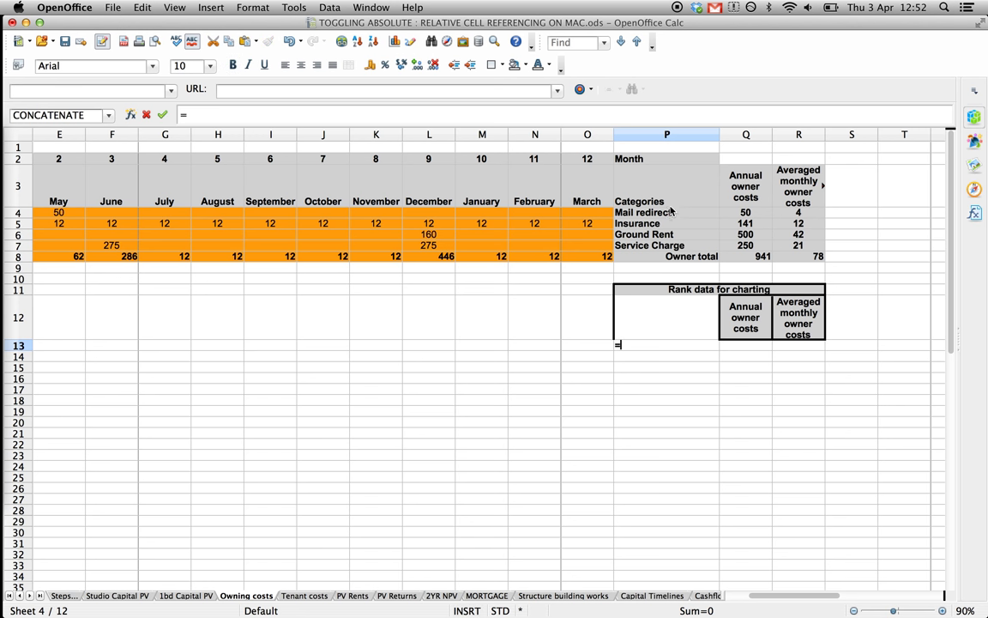
pyautogui.click(671, 215)
pyautogui.press('Return')
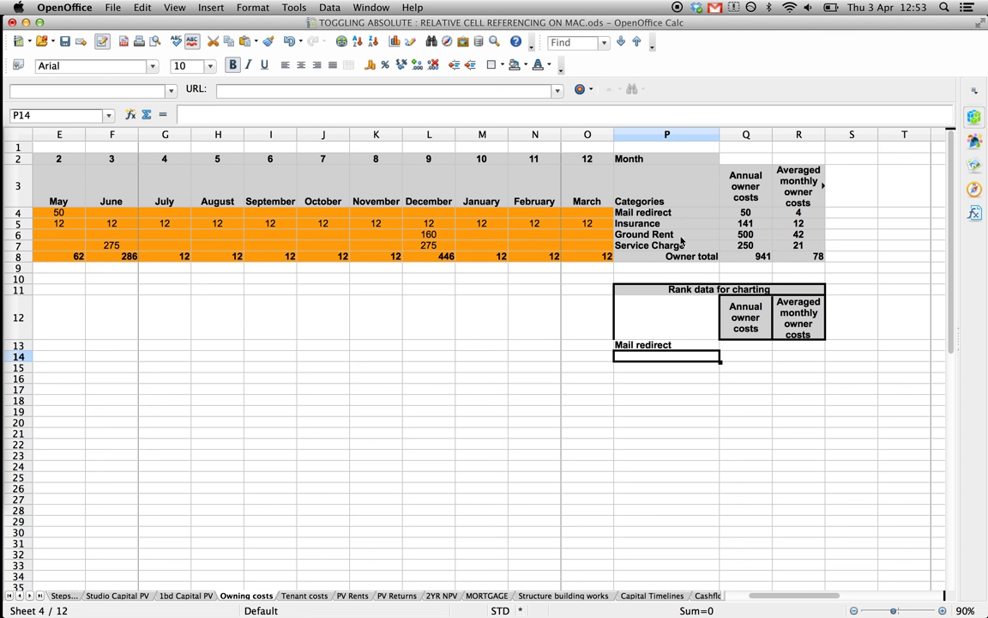
pyautogui.click(705, 346)
pyautogui.doubleClick(705, 346)
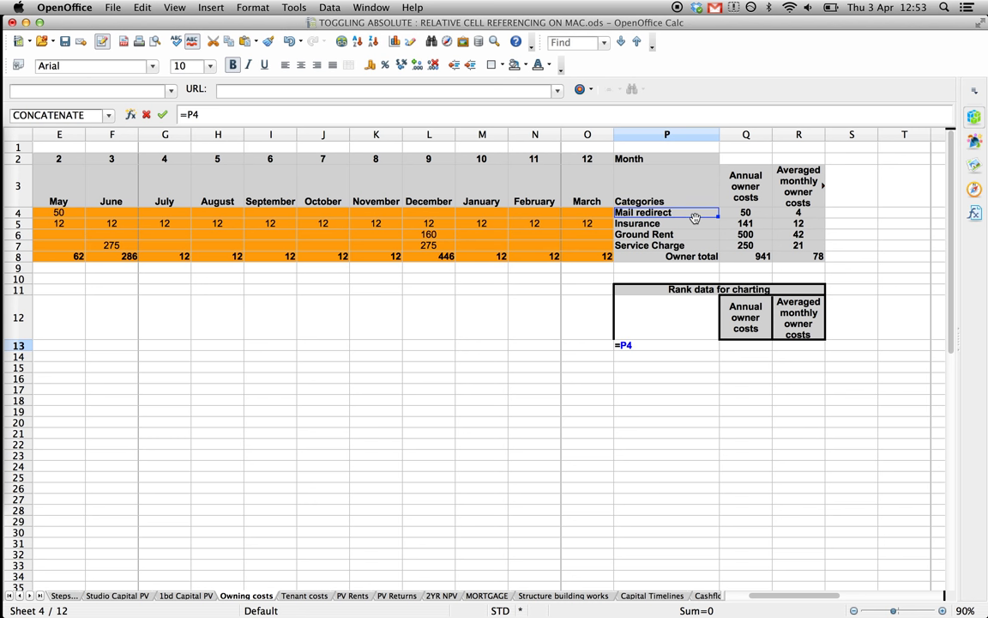
pyautogui.press('Escape')
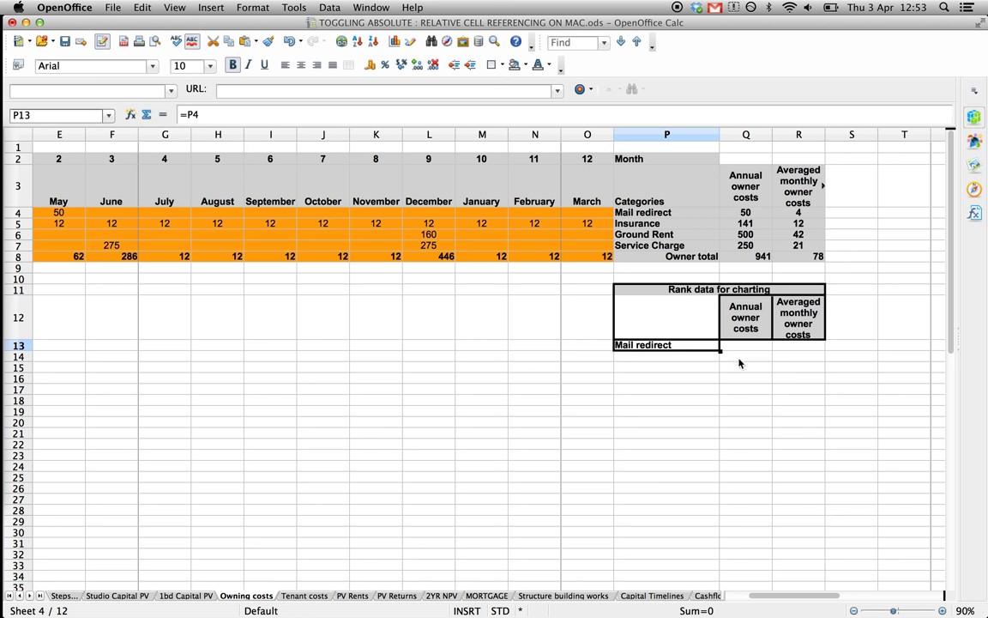
# Step: Fill the P13 formula across P13:R16 and format Q13:R16 as currency without decimals
pyautogui.moveTo(721, 352); pyautogui.dragTo(825, 386)
pyautogui.moveTo(731, 344); pyautogui.dragTo(802, 378)
pyautogui.click(370, 65)
pyautogui.doubleClick(433, 66)
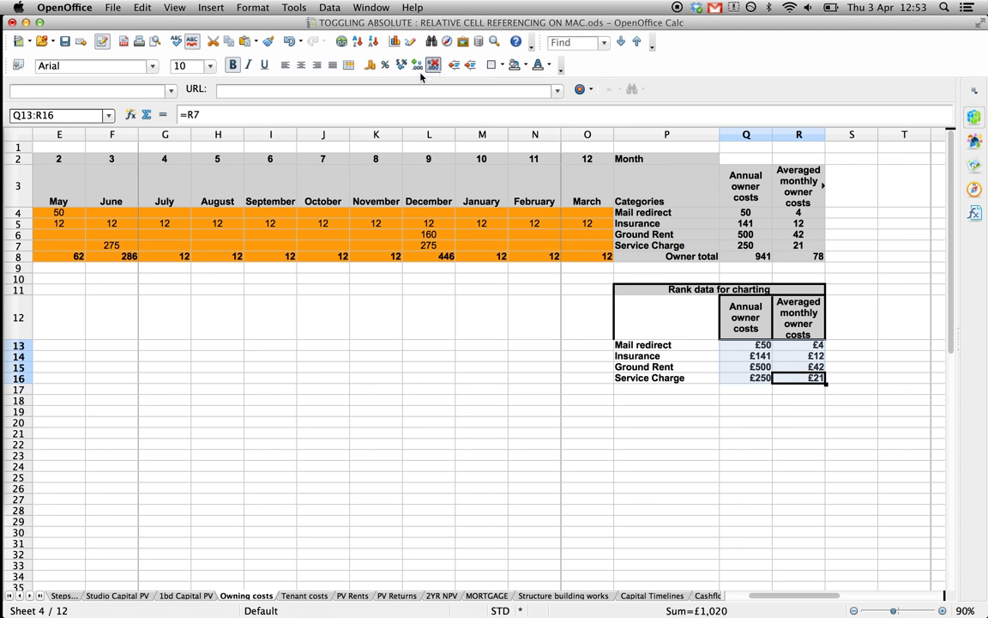
# Step: Examine the cell references in the formulas of P13:R16, cell by cell
pyautogui.press('Down')
pyautogui.press('Up')
pyautogui.press('Up')
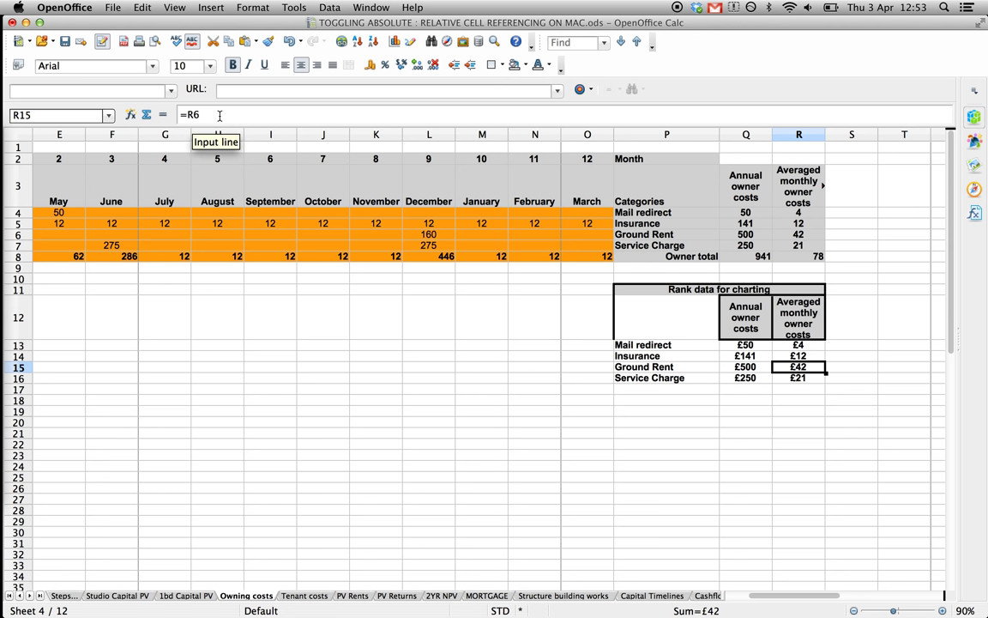
pyautogui.press('Up')
pyautogui.press('Up')
pyautogui.press('Left')
pyautogui.press('Left')
pyautogui.press('Right')
pyautogui.press('Right')
pyautogui.press('Down')
pyautogui.press('Down')
pyautogui.press('Down')
pyautogui.press('Left')
pyautogui.press('Left')
pyautogui.press('Up')
pyautogui.press('Up')
pyautogui.press('Up')
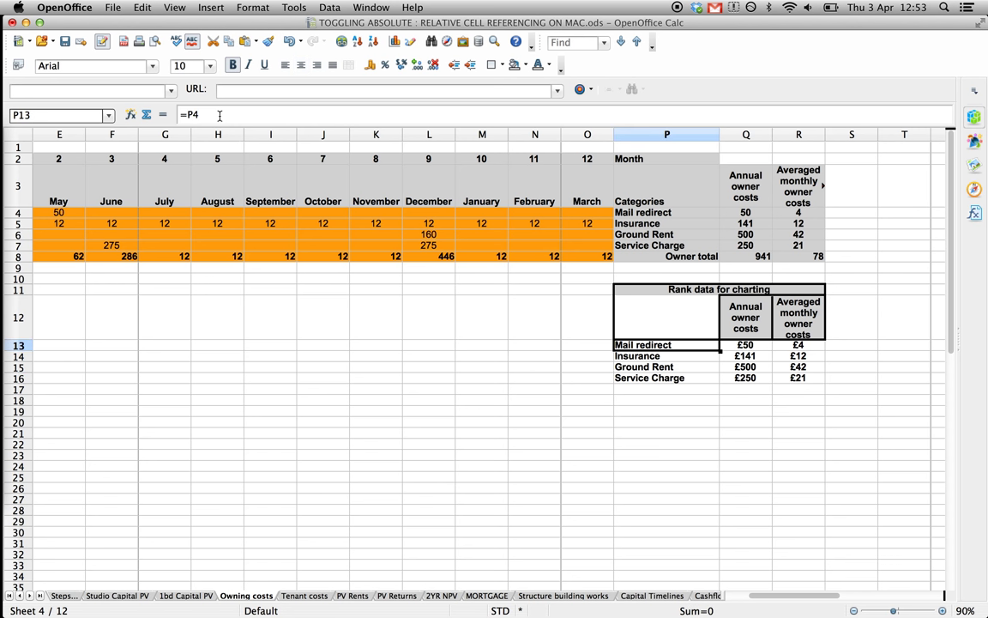
# Step: Try to sort P13:R16 in ascending order with relative references, check the formulas, and undo the sort
pyautogui.hotkey('shift', 'Right')
pyautogui.hotkey('shift', 'Right')
pyautogui.hotkey('shift', 'Down')
pyautogui.hotkey('shift', 'Down')
pyautogui.hotkey('shift', 'Down')
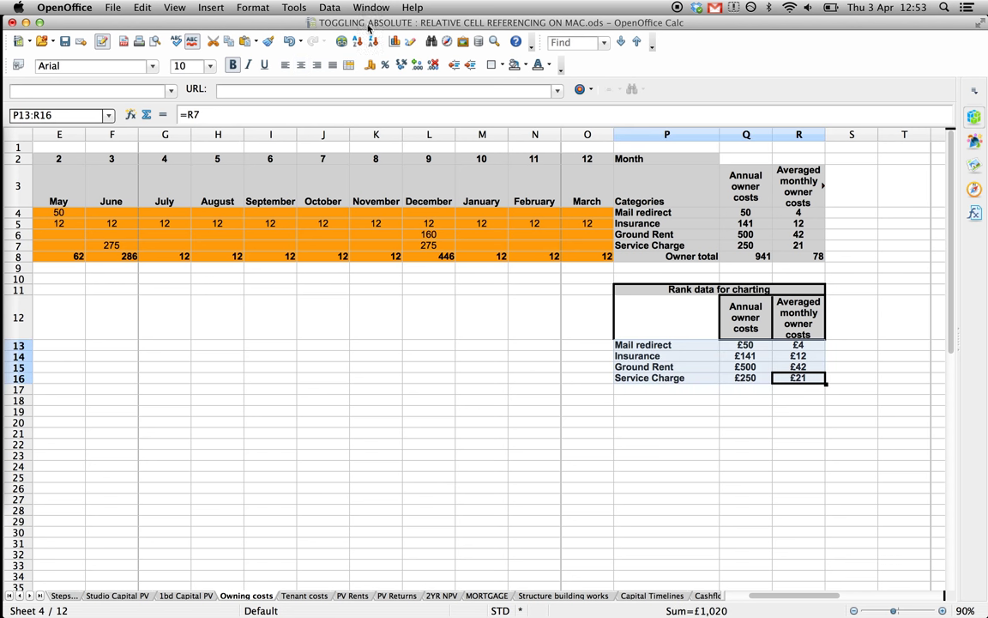
pyautogui.click(356, 42)
pyautogui.press('Up')
pyautogui.press('Up')
pyautogui.press('Left')
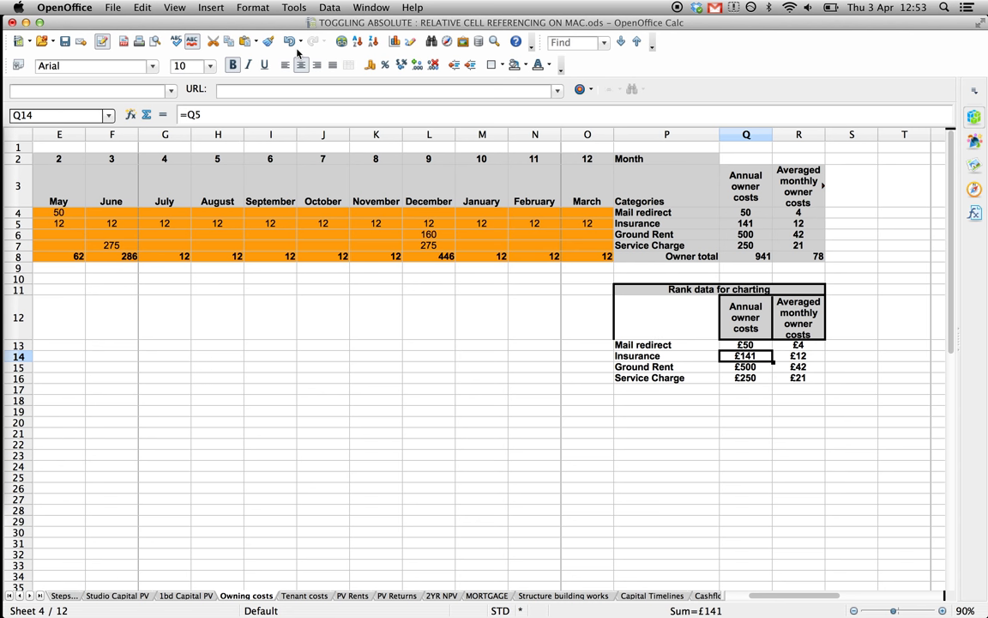
pyautogui.click(290, 43)
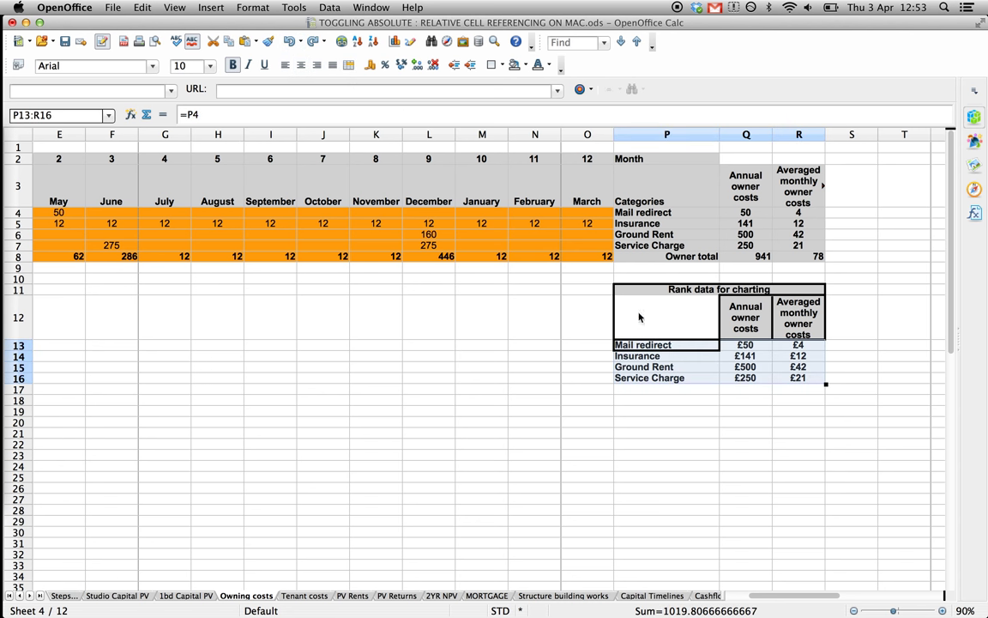
pyautogui.click(648, 348)
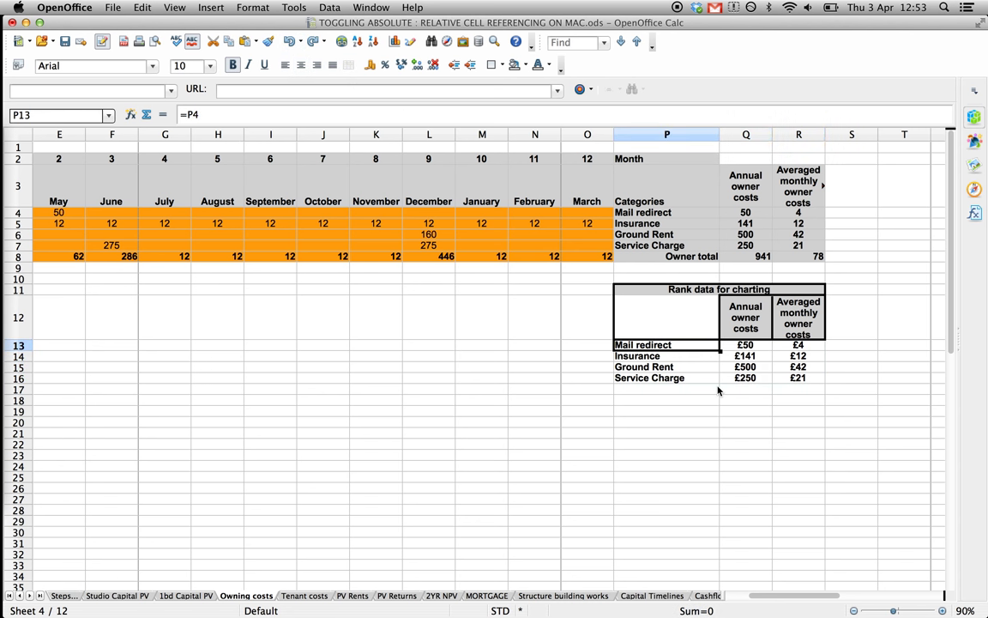
pyautogui.hotkey('shift', 'Right')
pyautogui.hotkey('shift', 'Right')
pyautogui.hotkey('shift', 'Down')
pyautogui.hotkey('shift', 'Down')
pyautogui.hotkey('shift', 'Down')
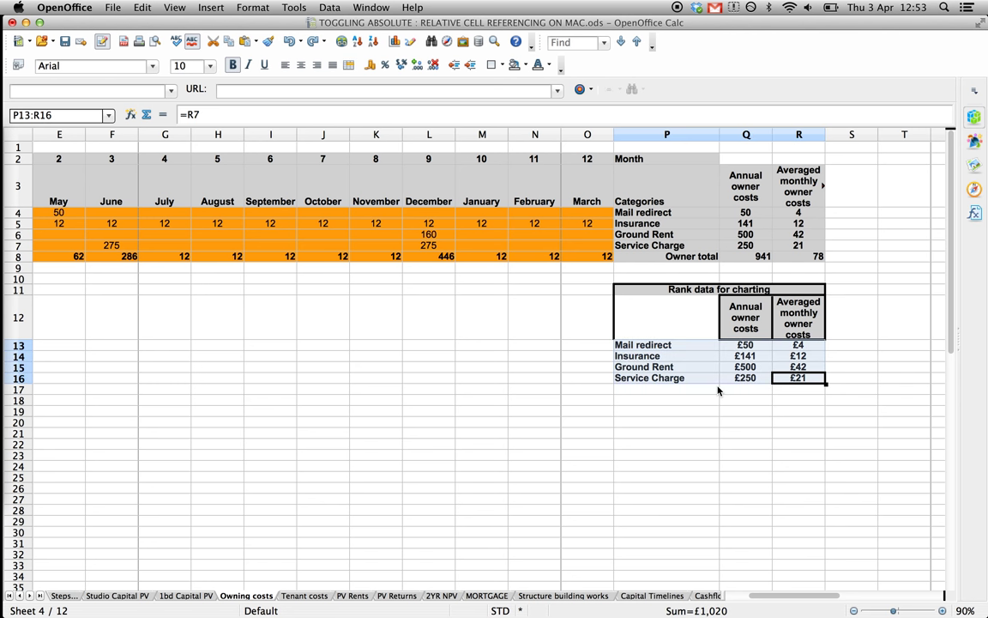
# Step: Try making the reference in R16 absolute by hand as =$R$7, and undo the edit
pyautogui.click(784, 378)
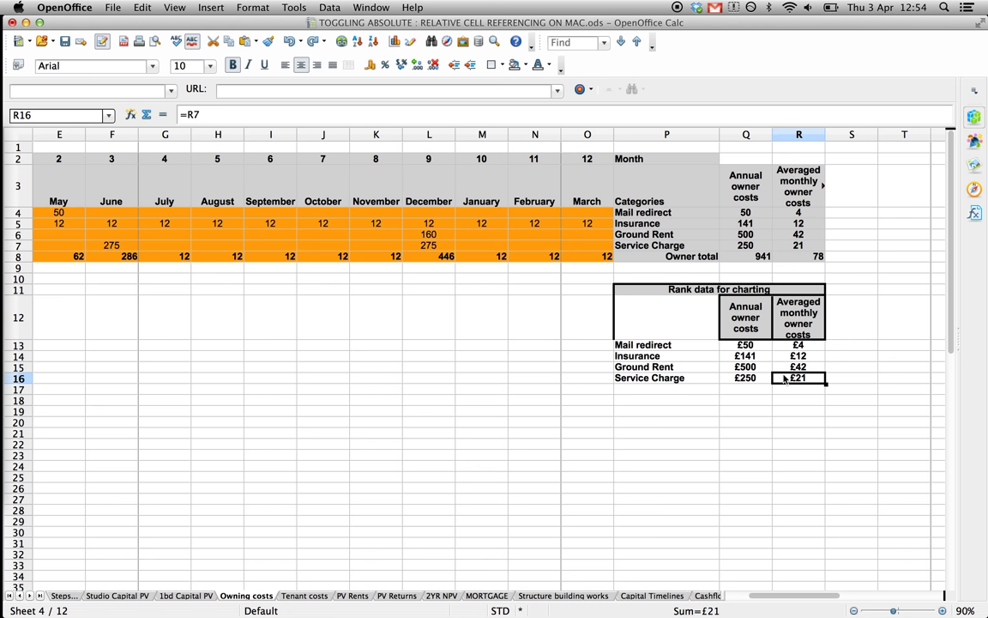
pyautogui.click(292, 117)
pyautogui.write('$')
pyautogui.press('Right')
pyautogui.write('$')
pyautogui.press('Return')
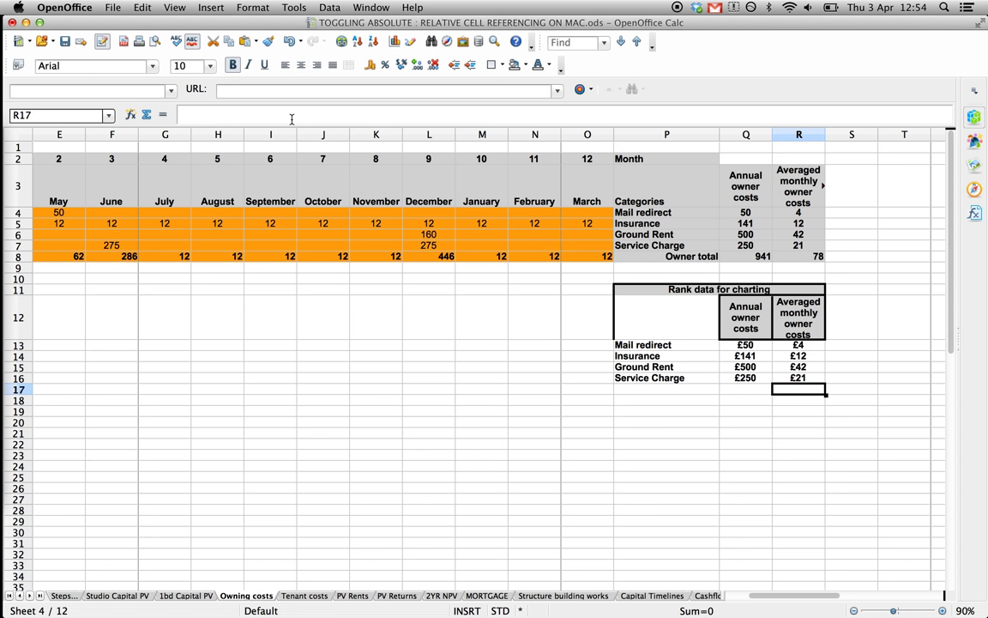
pyautogui.press('super+z')
# Step: Convert all the relative references in P13:R16 to absolute column and row references at once
pyautogui.press('Up')
pyautogui.press('Up')
pyautogui.press('Up')
pyautogui.press('Left')
pyautogui.press('Left')
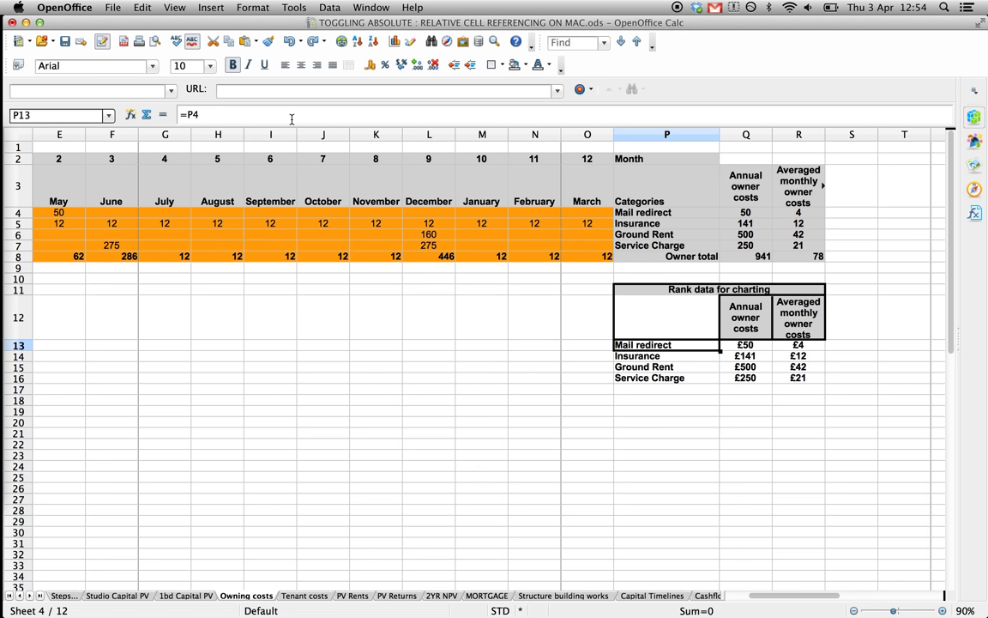
pyautogui.hotkey('shift', 'Right')
pyautogui.hotkey('shift', 'Right')
pyautogui.hotkey('shift', 'Down')
pyautogui.hotkey('shift', 'Down')
pyautogui.hotkey('shift', 'Down')
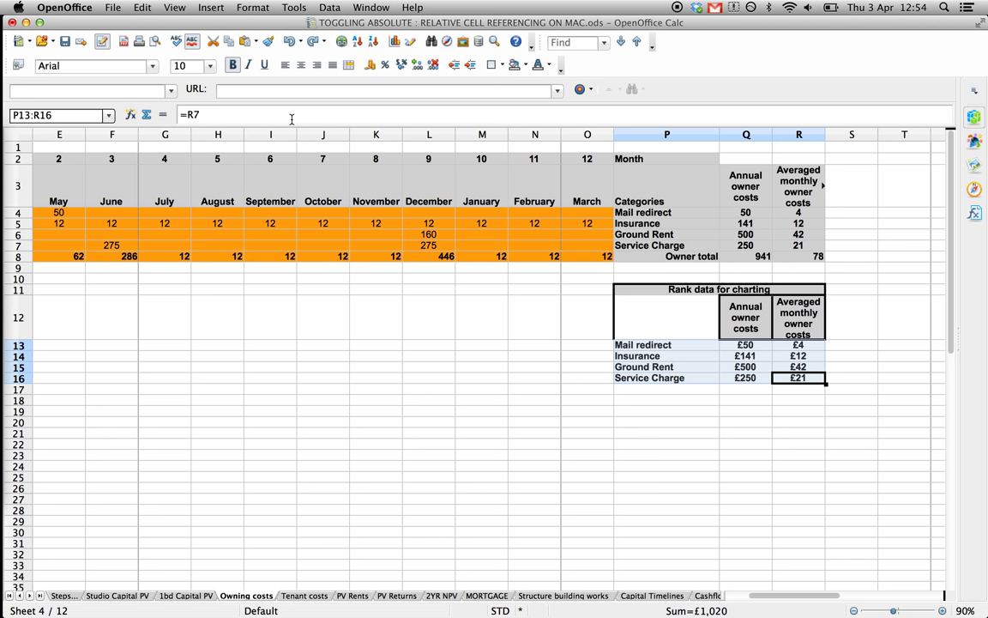
pyautogui.hotkey('shift', 'F4')
# Step: Examine the formulas throughout P13:R16 for absolute column and row references
pyautogui.press('Up')
pyautogui.press('Up')
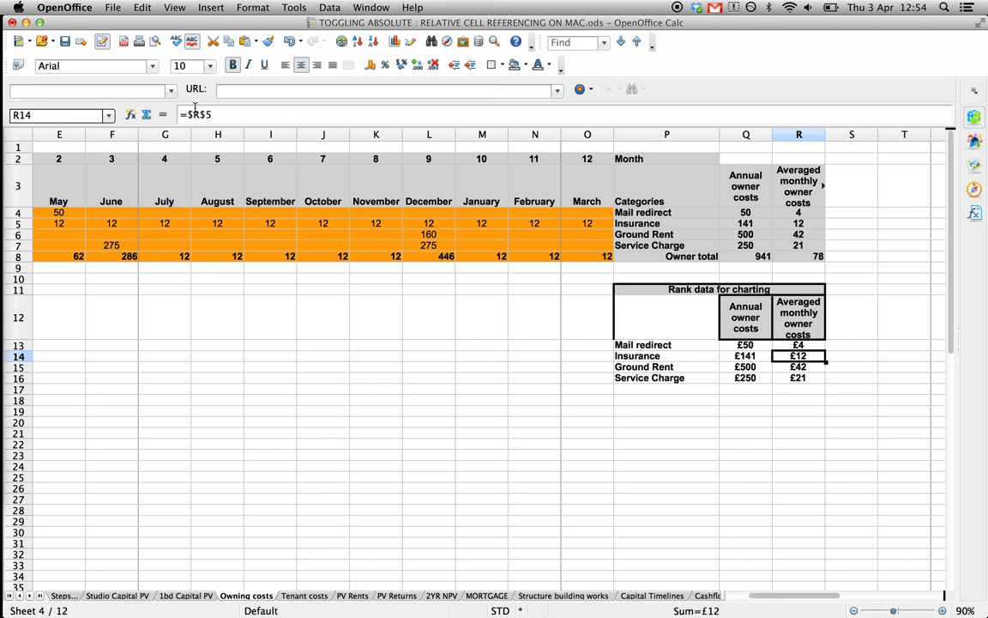
pyautogui.press('Up')
pyautogui.press('Left')
pyautogui.press('Left')
pyautogui.press('Down')
pyautogui.press('Right')
pyautogui.press('Right')
pyautogui.press('Down')
pyautogui.press('Left')
pyautogui.press('Left')
pyautogui.press('Down')
pyautogui.press('Right')
pyautogui.press('Right')
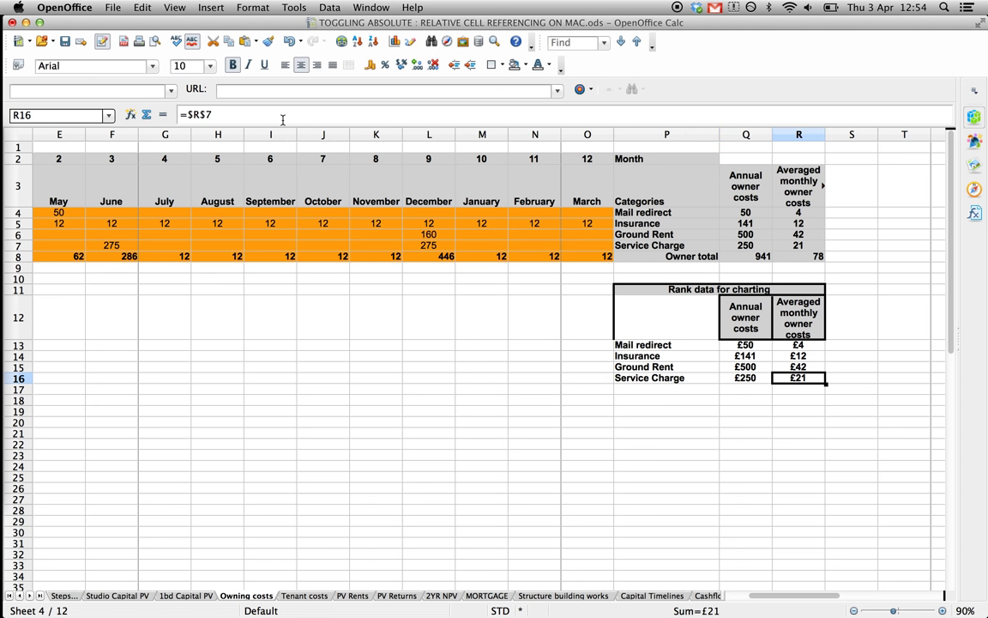
# Step: Cycle the references in P13:R16 through all the absolute and relative combinations back to fully absolute
pyautogui.hotkey('shift', 'Up')
pyautogui.hotkey('shift', 'Up')
pyautogui.hotkey('shift', 'Up')
pyautogui.hotkey('shift', 'Left')
pyautogui.hotkey('shift', 'Left')
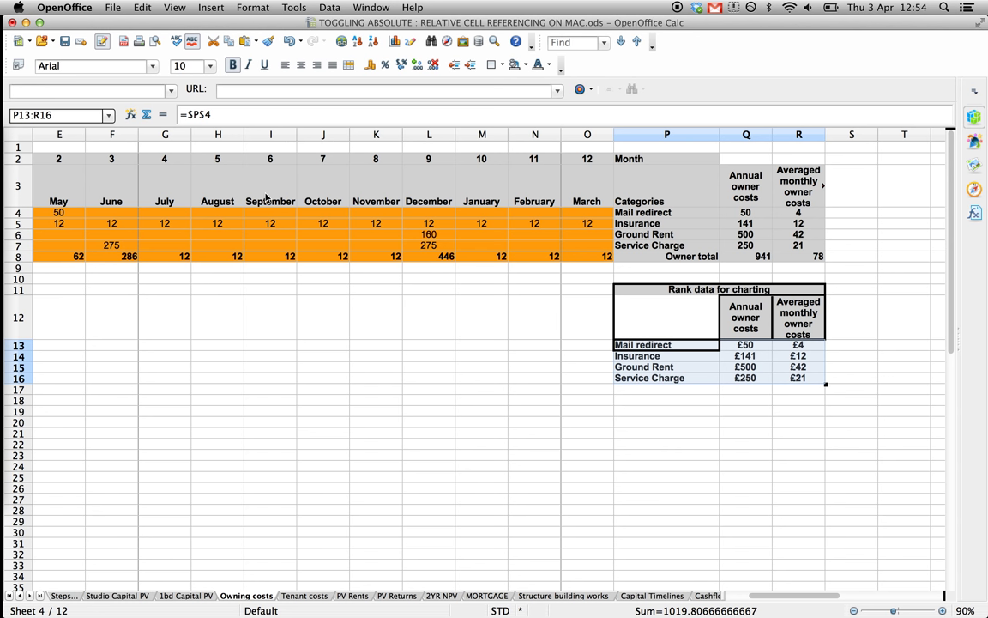
pyautogui.press('super+t')
pyautogui.press('super+t')
pyautogui.press('super+t')
pyautogui.press('super+t')
# Step: Sort P13:R16 in ascending order by averaged monthly owner costs
pyautogui.click(700, 347)
pyautogui.hotkey('shift', 'ctrl', 'Down')
pyautogui.hotkey('shift', 'ctrl', 'Right')
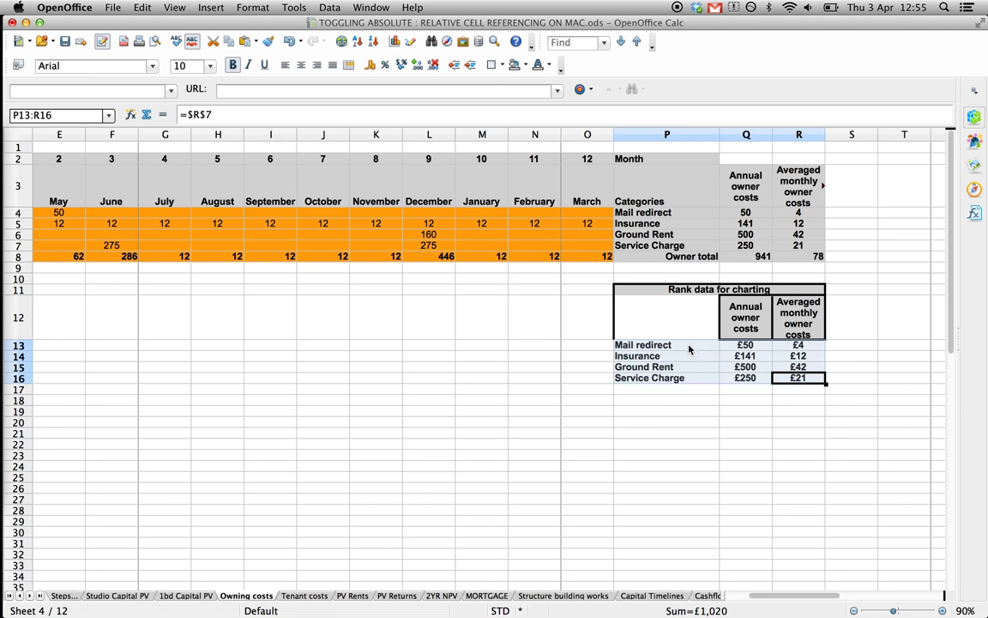
pyautogui.click(357, 42)
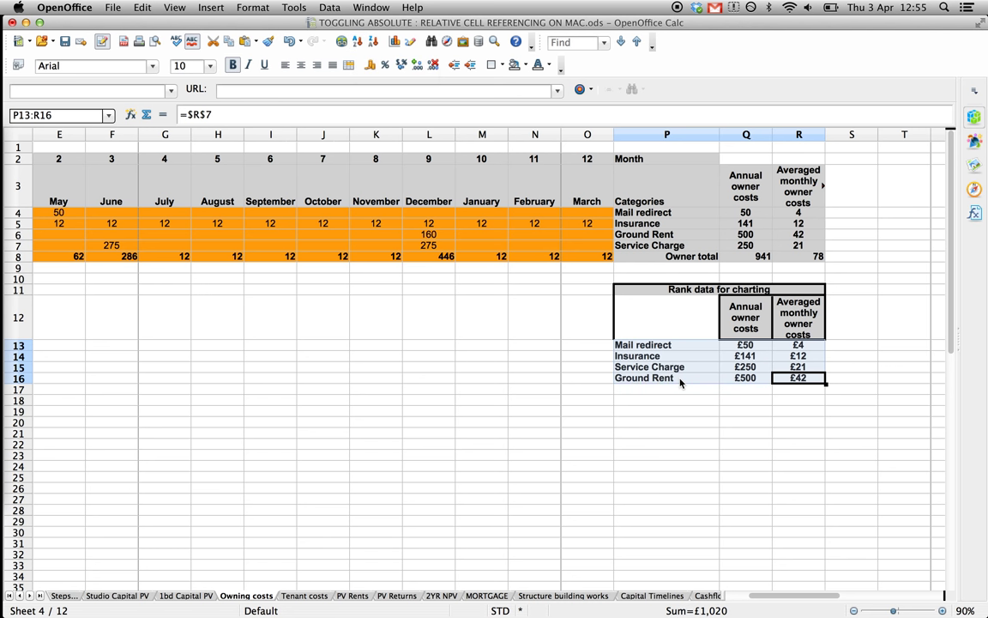
# Step: Select the sorted category and cost data in P13:R16
pyautogui.click(693, 347)
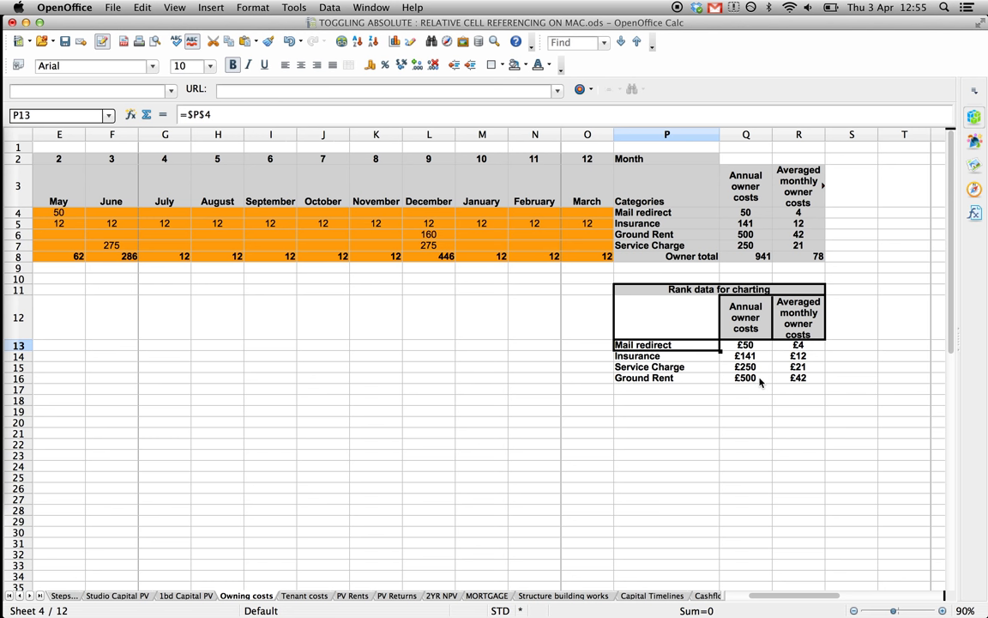
pyautogui.hotkey('shift', 'Down')
pyautogui.hotkey('shift', 'Down')
pyautogui.hotkey('shift', 'Down')
pyautogui.hotkey('shift', 'Right')
pyautogui.hotkey('shift', 'Right')
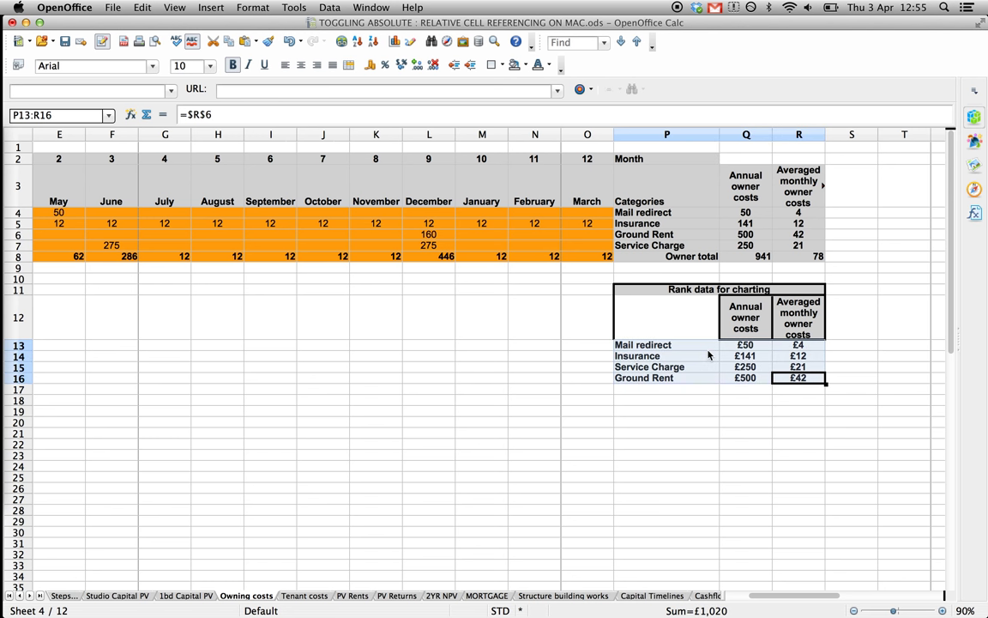